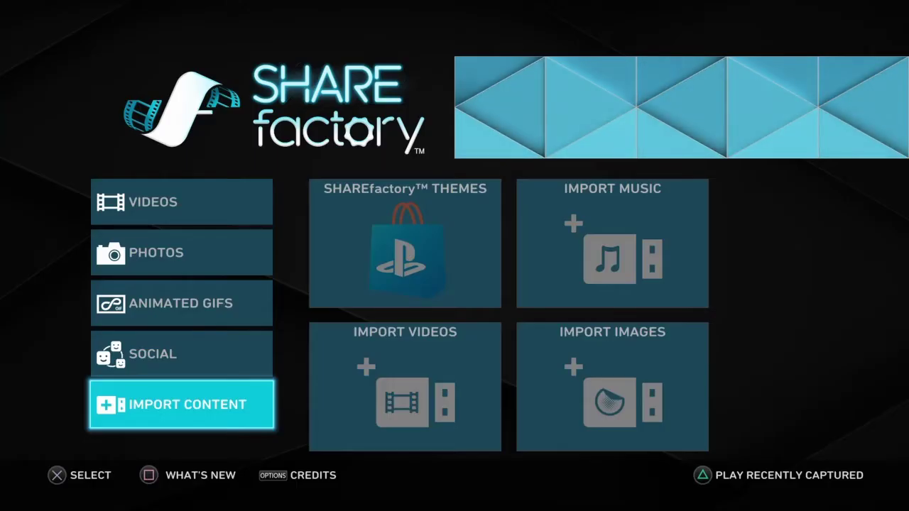
Step: Go to Import Videos in the Import Content menu to list recent clips like SNOW.MP4
{"action": "key", "text": "Right"}
{"action": "key", "text": "Right"}
{"action": "key", "text": "Down"}
{"action": "key", "text": "Left"}
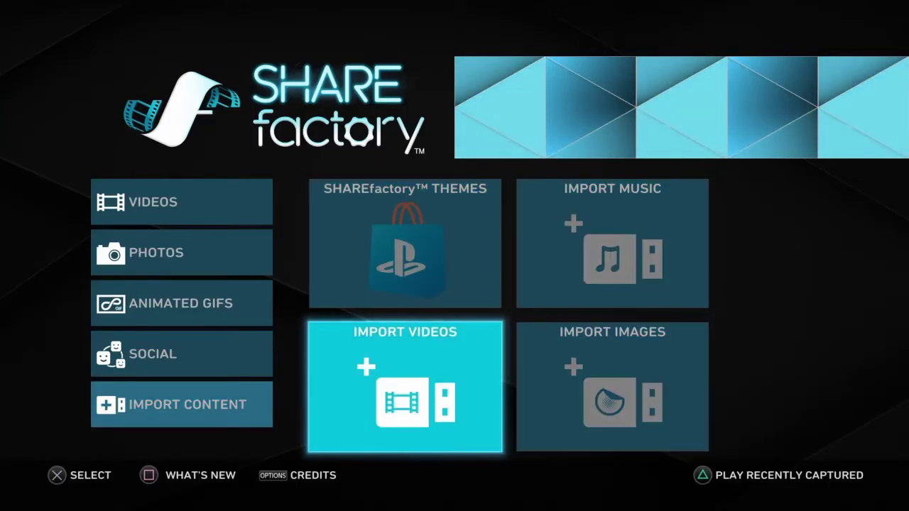
{"action": "key", "text": "Return"}
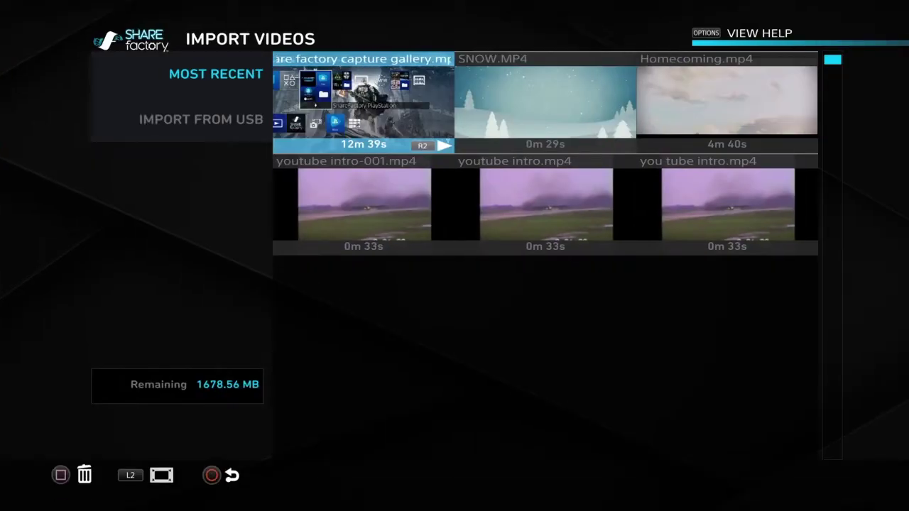
Step: Load the video clips from the USB drive and browse through them
{"action": "key", "text": "Left"}
{"action": "key", "text": "Down"}
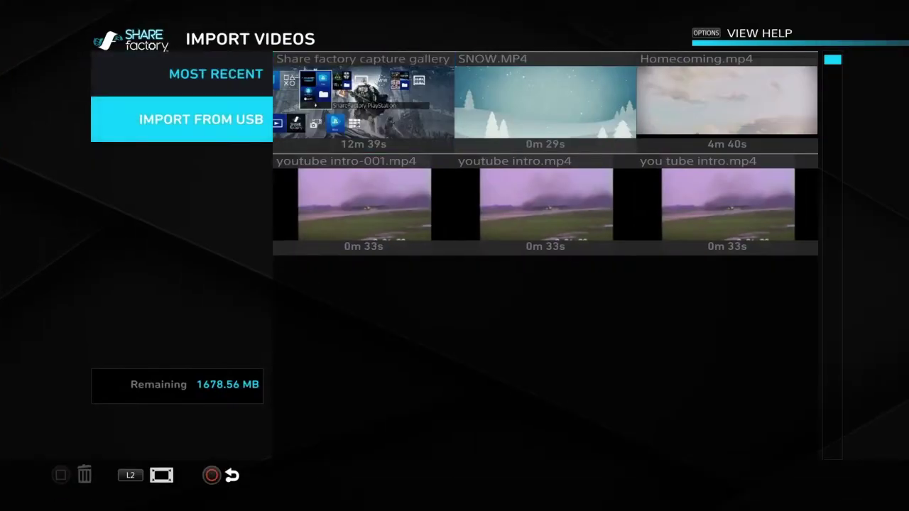
{"action": "key", "text": "Return"}
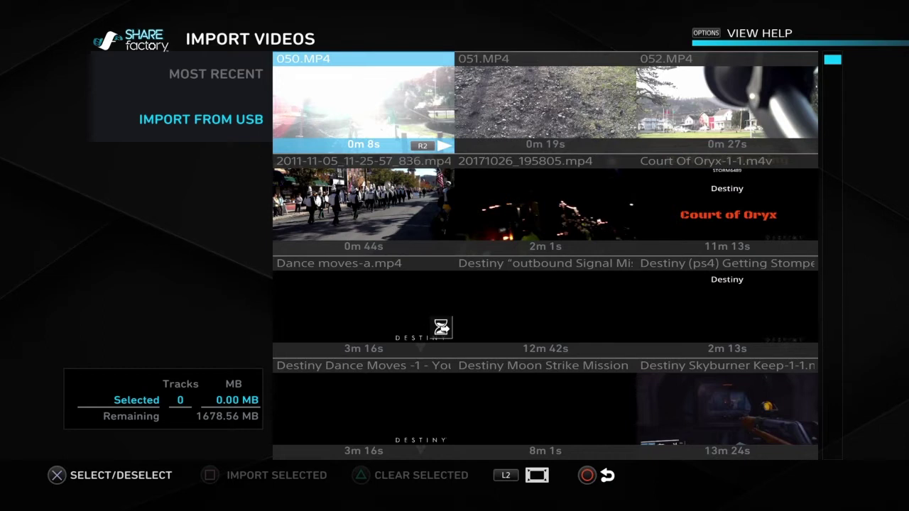
{"action": "key", "text": "Down"}
{"action": "key", "text": "Down"}
{"action": "key", "text": "Down"}
{"action": "key", "text": "Down"}
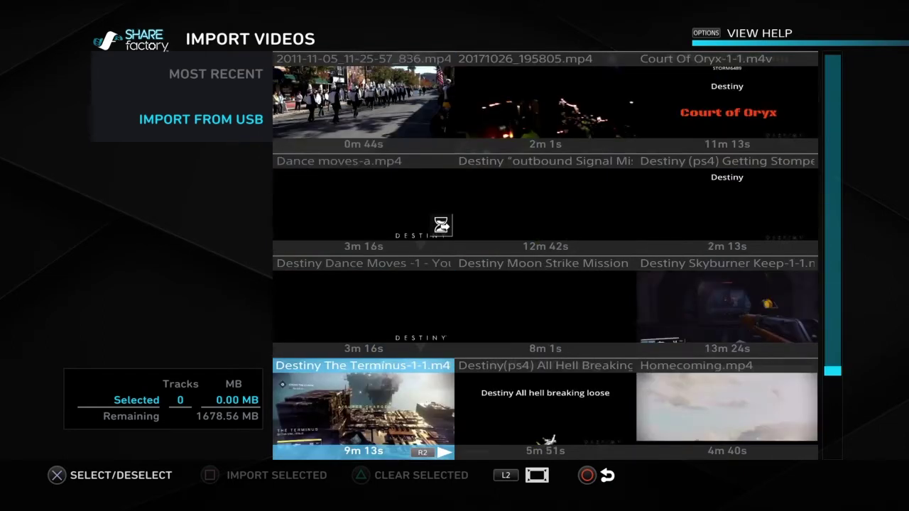
{"action": "key", "text": "Up"}
{"action": "key", "text": "Up"}
{"action": "key", "text": "Up"}
{"action": "key", "text": "Up"}
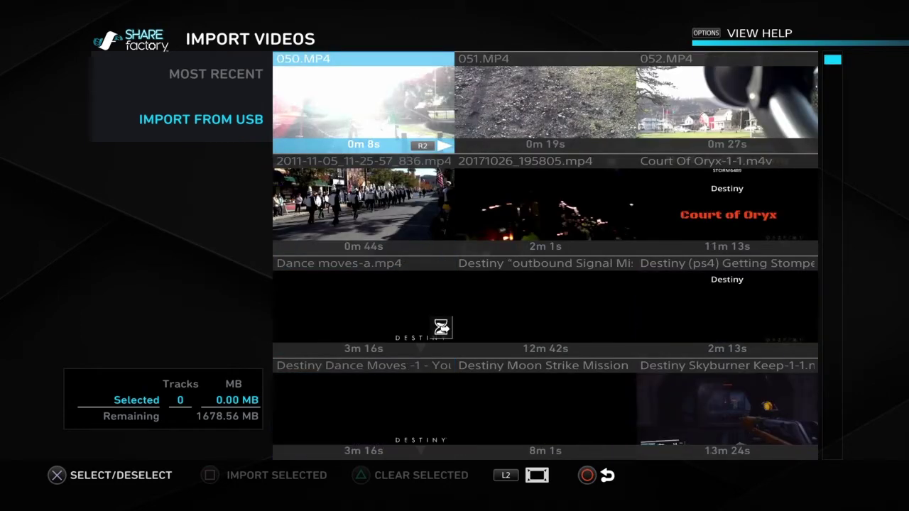
Step: Switch to Import Images and load images from the USB drive
{"action": "key", "text": "Escape"}
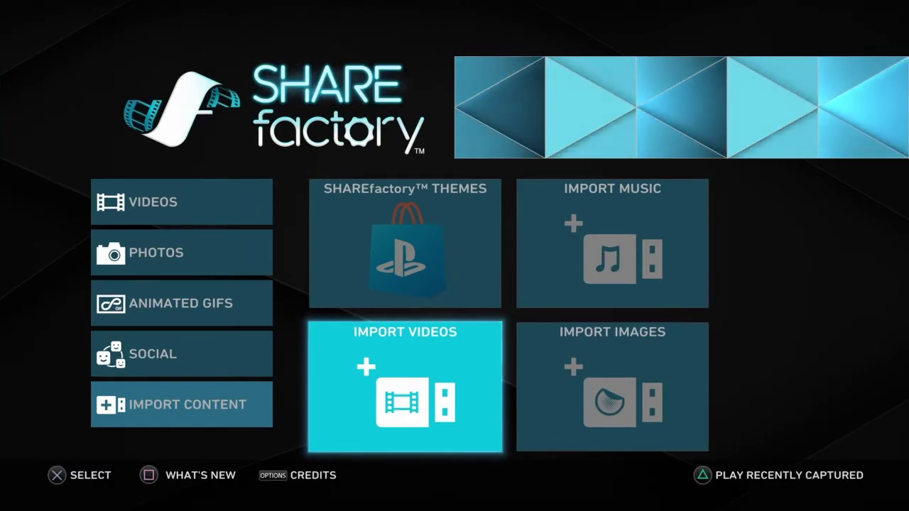
{"action": "key", "text": "Right"}
{"action": "key", "text": "Return"}
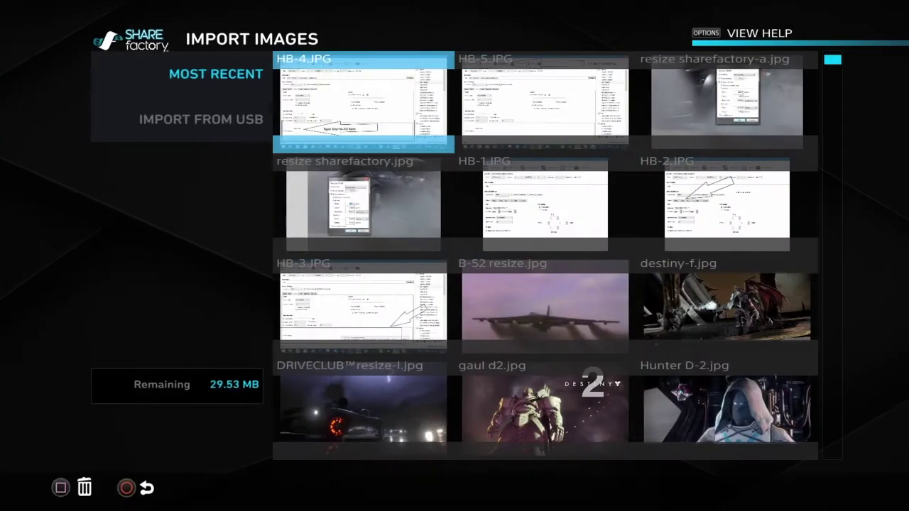
{"action": "key", "text": "Left"}
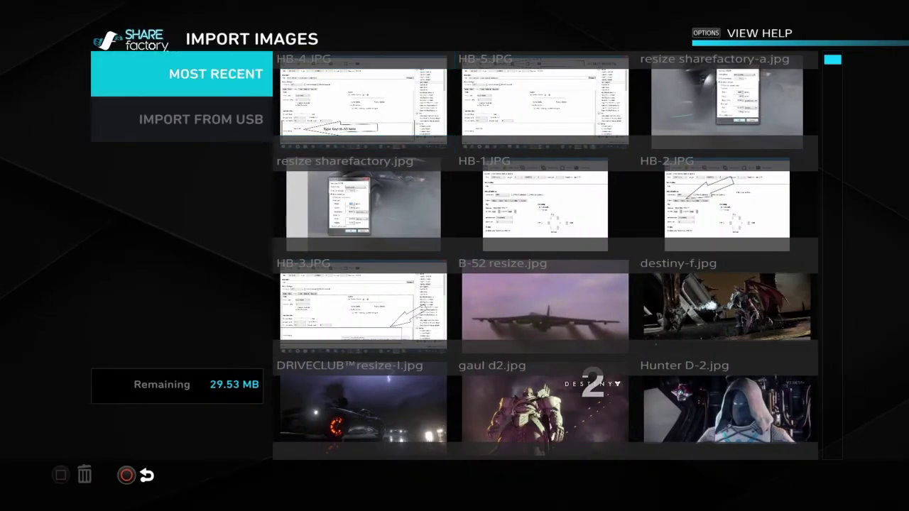
{"action": "key", "text": "Down"}
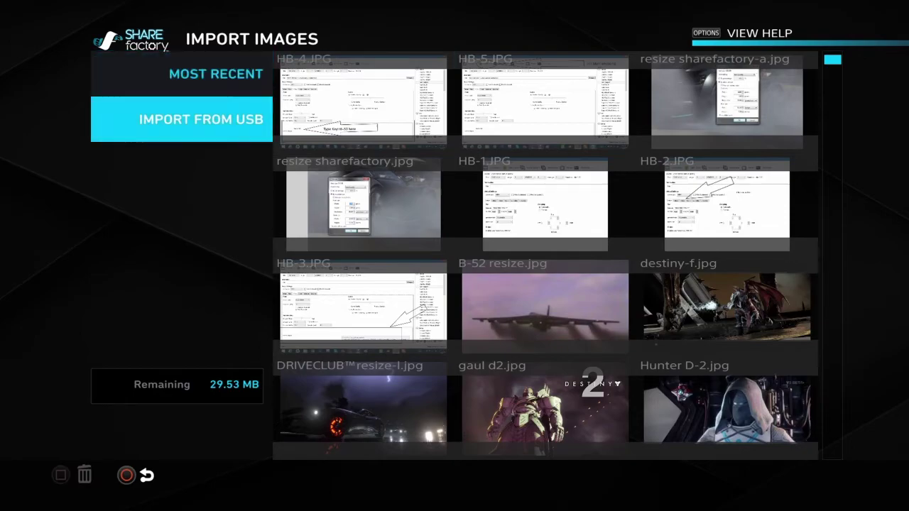
{"action": "key", "text": "Return"}
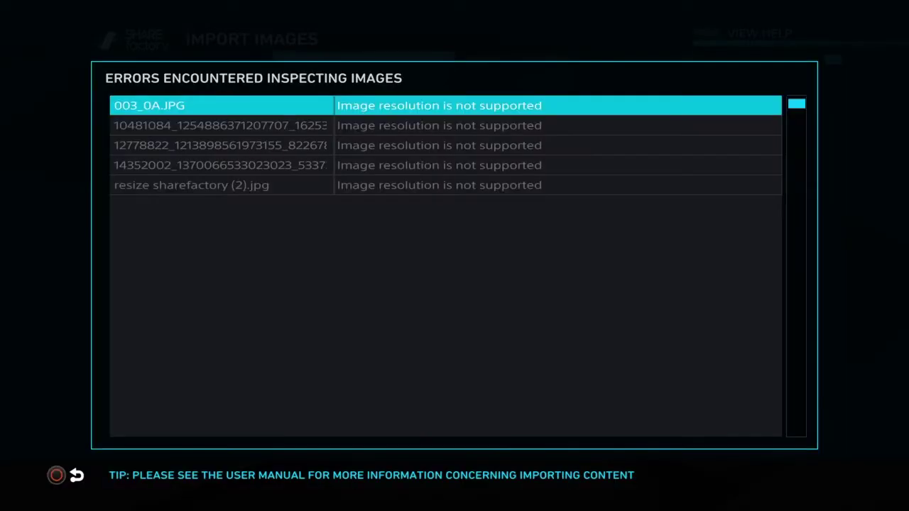
Step: Review the five unsupported-resolution image errors, browse the USB image thumbnails, and return to the main menu
{"action": "key", "text": "Down"}
{"action": "key", "text": "Down"}
{"action": "key", "text": "Down"}
{"action": "key", "text": "Down"}
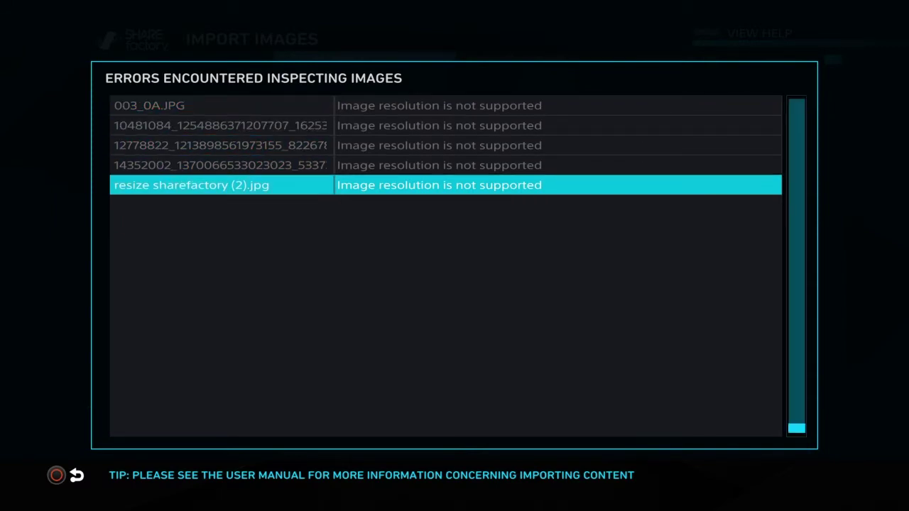
{"action": "key", "text": "Escape"}
{"action": "key", "text": "Right"}
{"action": "key", "text": "Right"}
{"action": "key", "text": "Down"}
{"action": "key", "text": "Down"}
{"action": "key", "text": "Down"}
{"action": "key", "text": "Down"}
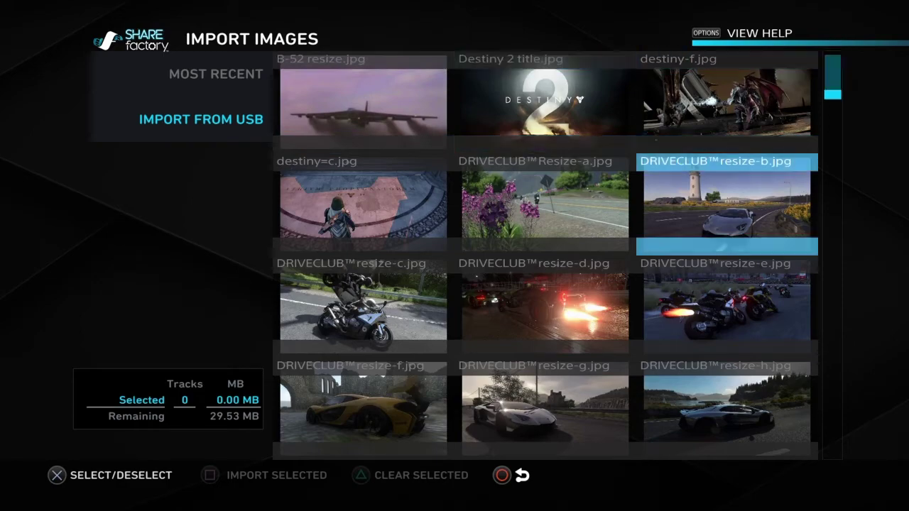
{"action": "key", "text": "Down"}
{"action": "key", "text": "Down"}
{"action": "key", "text": "Down"}
{"action": "key", "text": "Down"}
{"action": "key", "text": "Down"}
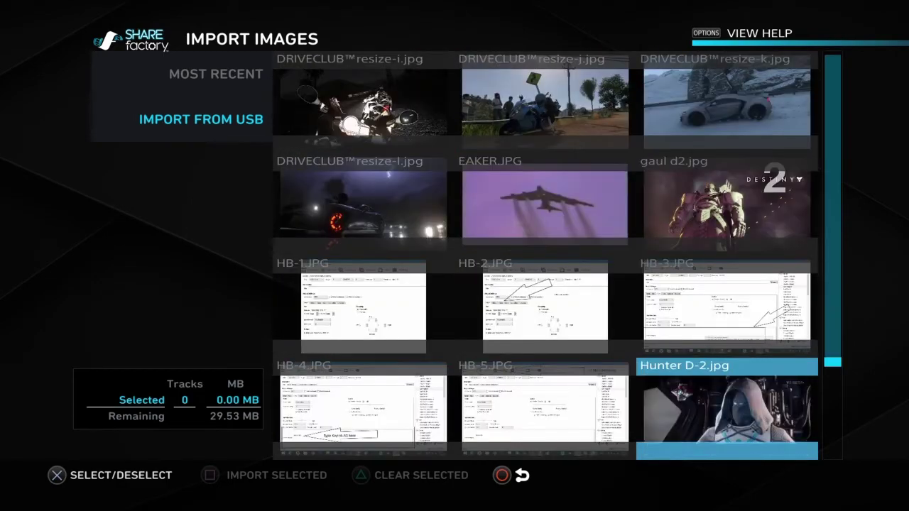
{"action": "key", "text": "Left"}
{"action": "key", "text": "Left"}
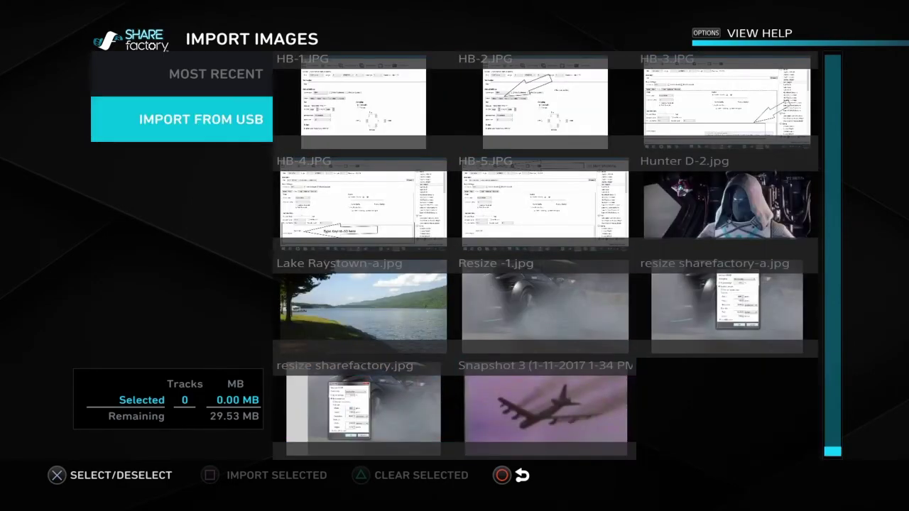
{"action": "key", "text": "Escape"}
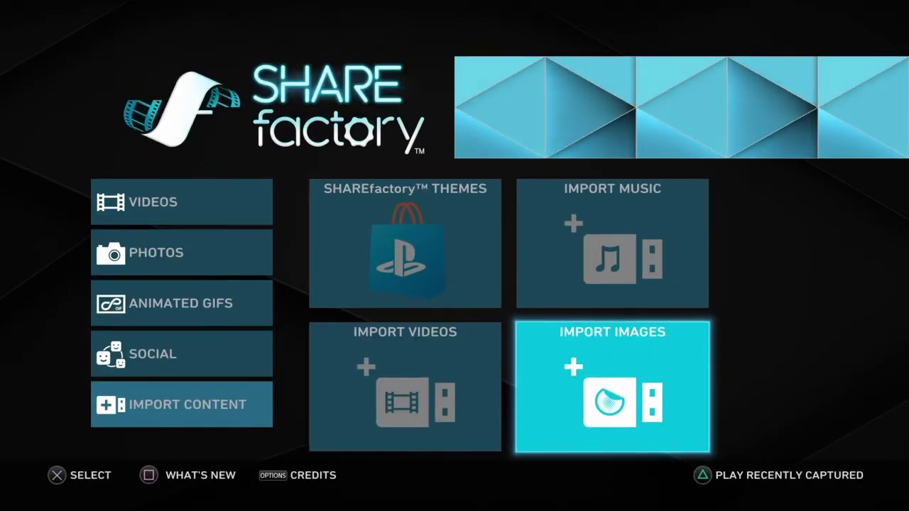
Step: Move focus back to the Import Content section
{"action": "key", "text": "Left"}
{"action": "key", "text": "Left"}
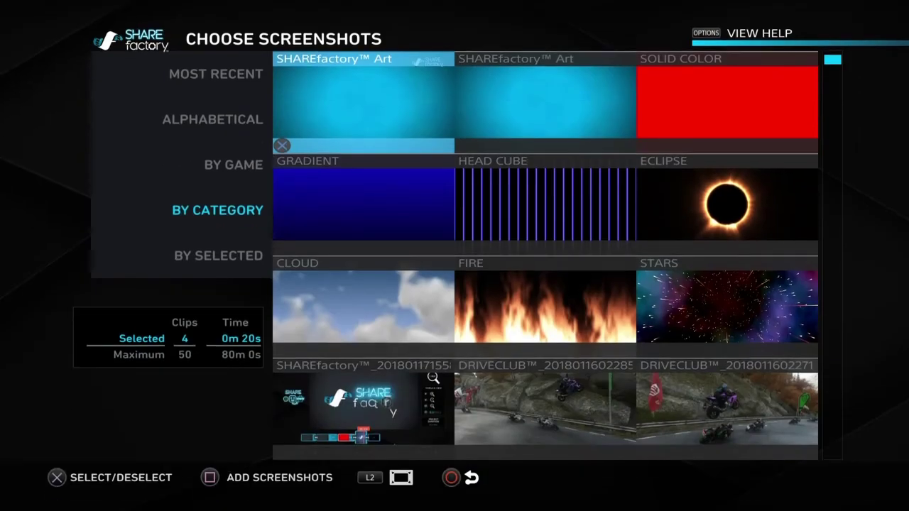
Step: Browse the DRIVECLUB screenshot thumbnails, then leave the screenshot picker for the timeline
{"action": "key", "text": "Down"}
{"action": "key", "text": "Down"}
{"action": "key", "text": "Down"}
{"action": "key", "text": "Down"}
{"action": "key", "text": "Down"}
{"action": "key", "text": "Down"}
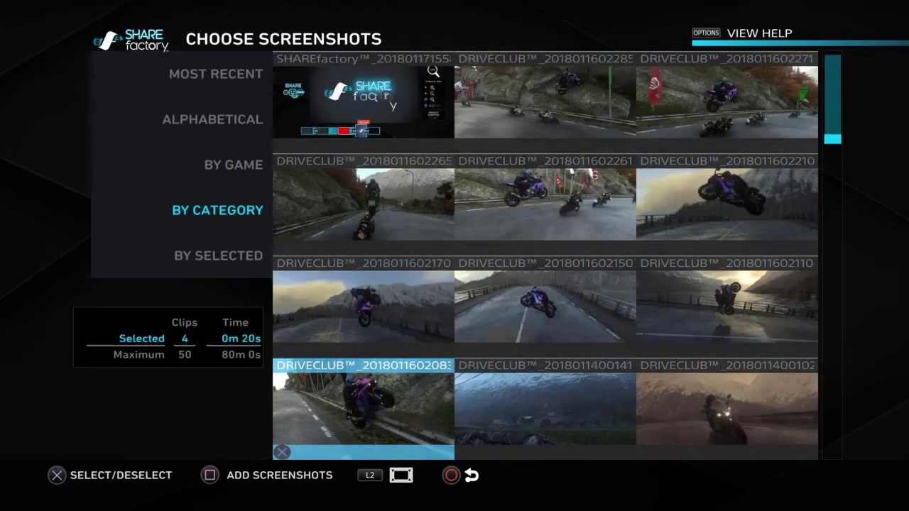
{"action": "key", "text": "Up"}
{"action": "key", "text": "Up"}
{"action": "key", "text": "Up"}
{"action": "key", "text": "Right"}
{"action": "key", "text": "Right"}
{"action": "key", "text": "Down"}
{"action": "key", "text": "Down"}
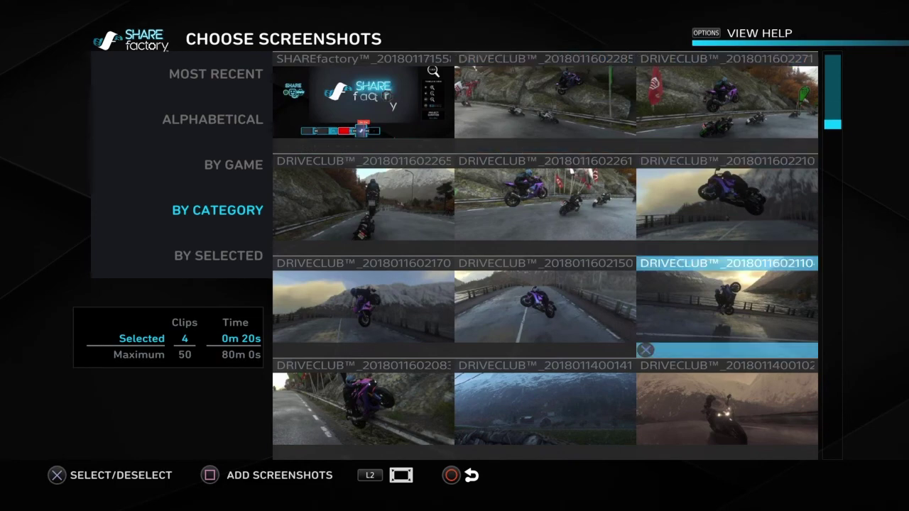
{"action": "key", "text": "Down"}
{"action": "key", "text": "Down"}
{"action": "key", "text": "Left"}
{"action": "key", "text": "Left"}
{"action": "key", "text": "Up"}
{"action": "key", "text": "Up"}
{"action": "key", "text": "Up"}
{"action": "key", "text": "Up"}
{"action": "key", "text": "Up"}
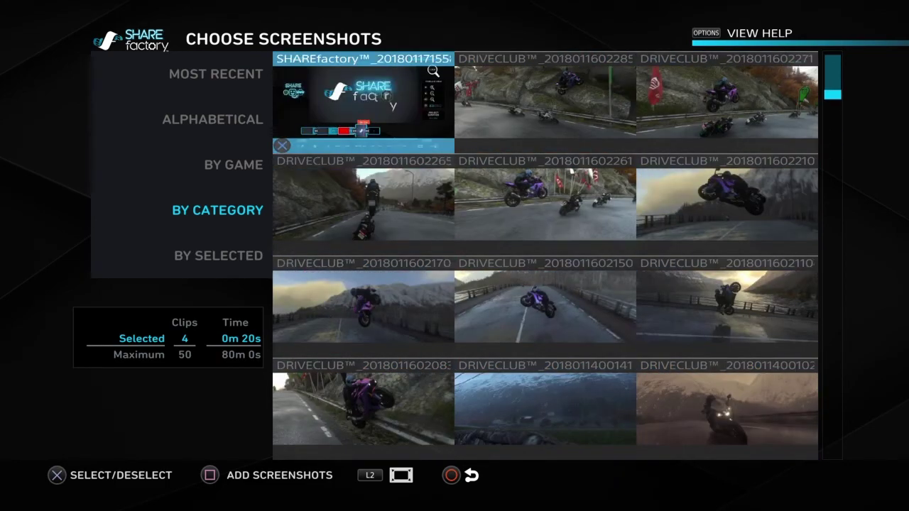
{"action": "key", "text": "Escape"}
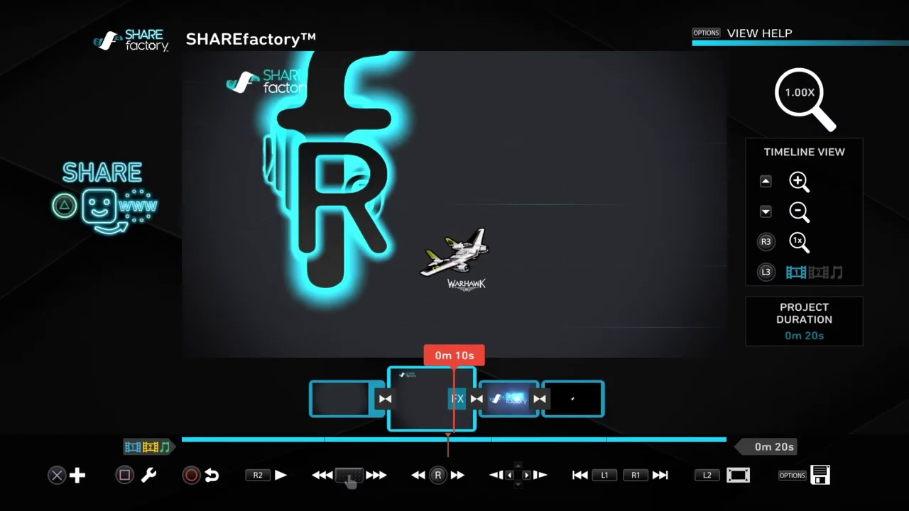
Step: Insert a red Solid Color screenshot clip via Add Screenshot, bringing the project to 0m 28s
{"action": "key", "text": "Return"}
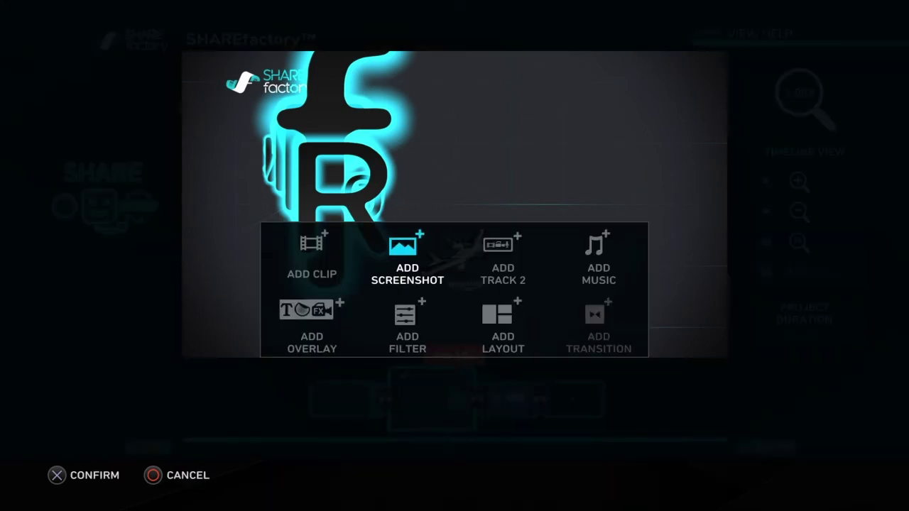
{"action": "key", "text": "Left"}
{"action": "key", "text": "Down"}
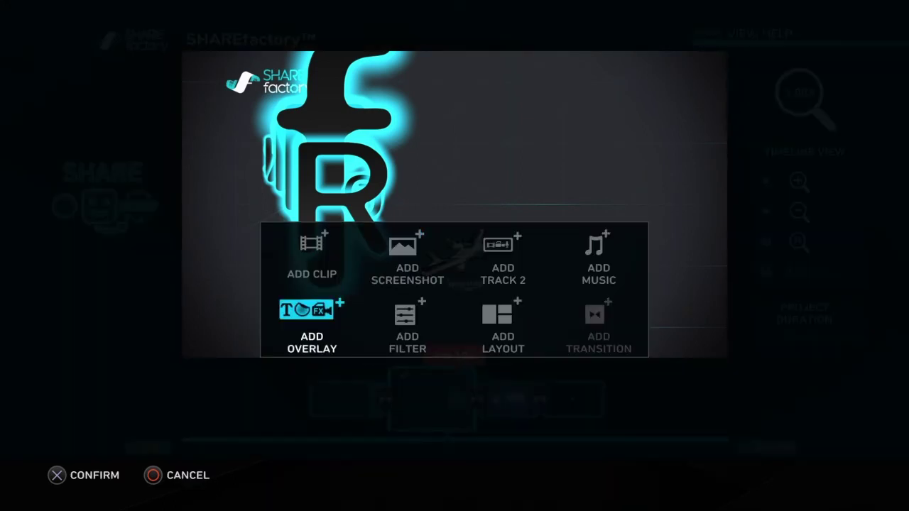
{"action": "key", "text": "Up"}
{"action": "key", "text": "Right"}
{"action": "key", "text": "Return"}
{"action": "key", "text": "Right"}
{"action": "key", "text": "Right"}
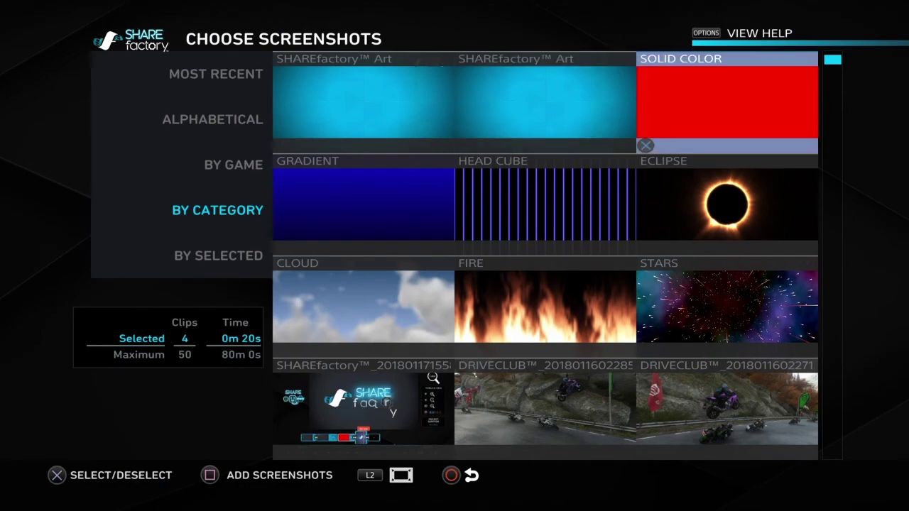
{"action": "key", "text": "Return"}
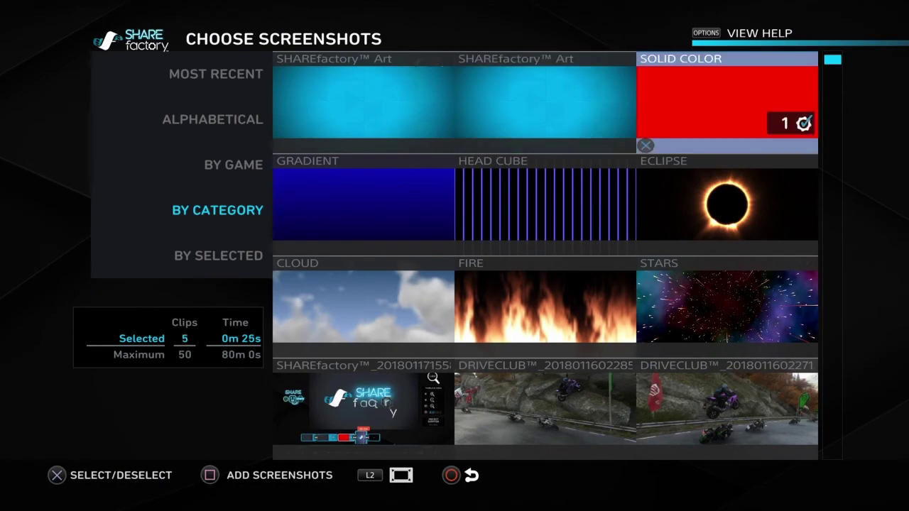
{"action": "key", "text": "s"}
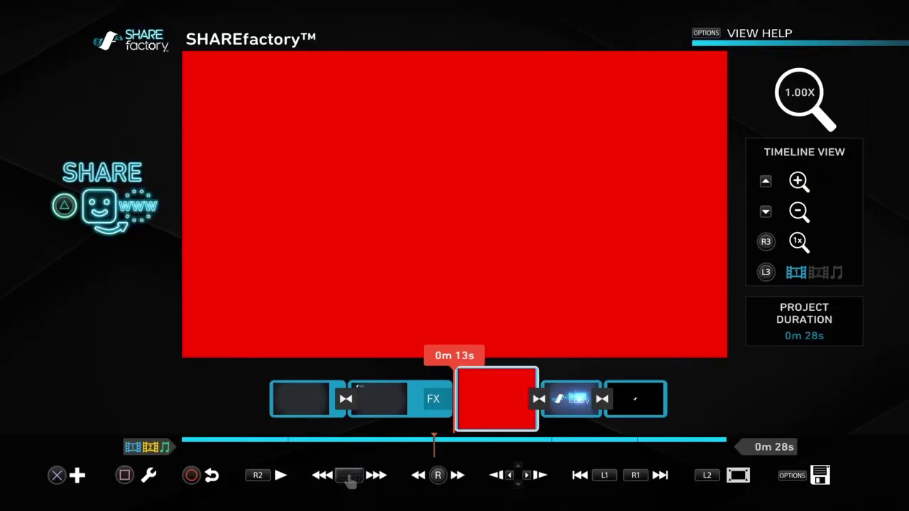
{"action": "key", "text": "Return"}
Step: Place the lightning-car picture from Imported Images as an overlay with a 5.0s duration
{"action": "key", "text": "Left"}
{"action": "key", "text": "Down"}
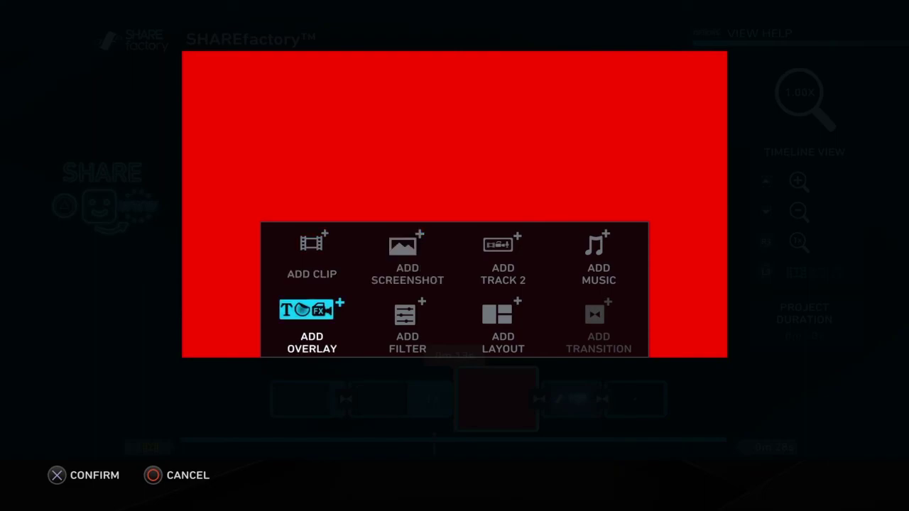
{"action": "key", "text": "Return"}
{"action": "key", "text": "Right"}
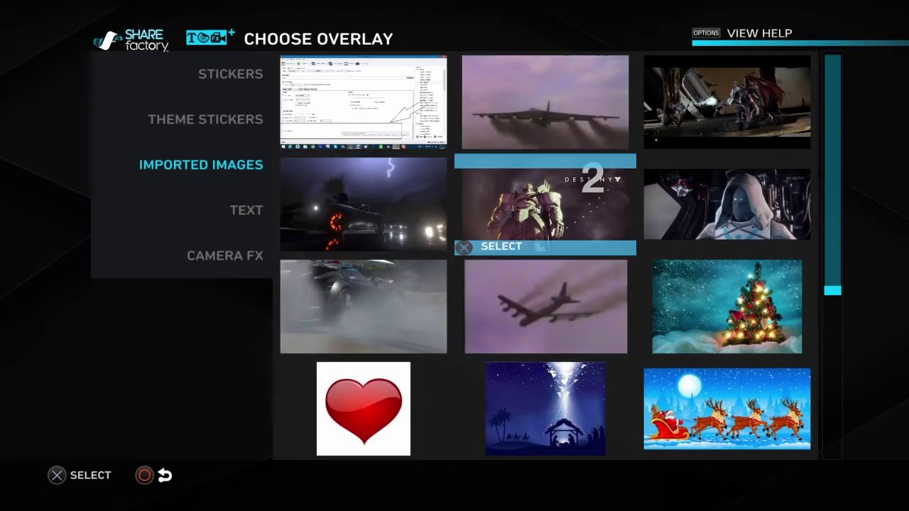
{"action": "key", "text": "Left"}
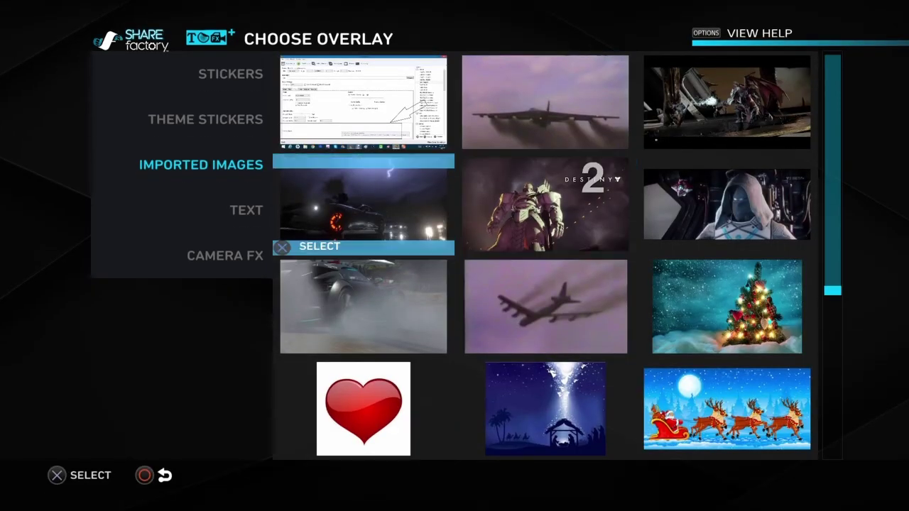
{"action": "key", "text": "Return"}
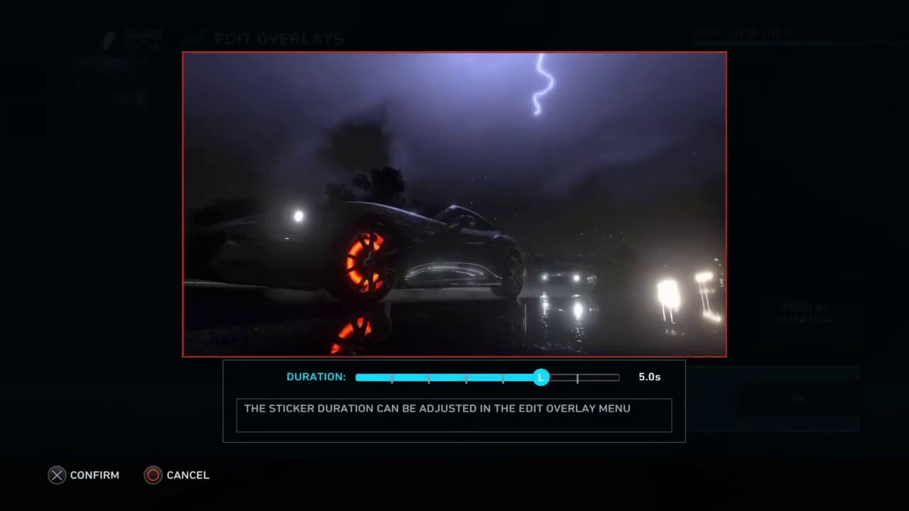
Step: Trim the overlay's start and end in Sticker Duration so it lasts 7.1s
{"action": "key", "text": "Return"}
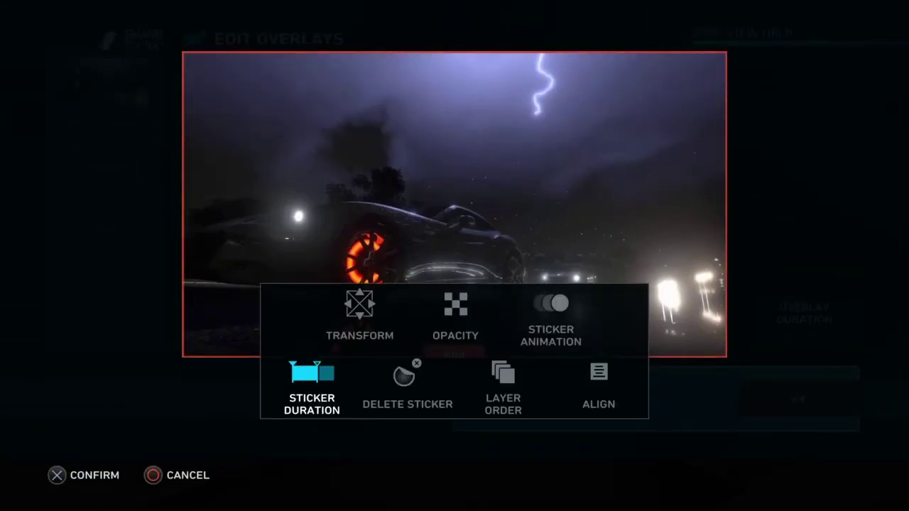
{"action": "key", "text": "Return"}
{"action": "key", "text": "Right"}
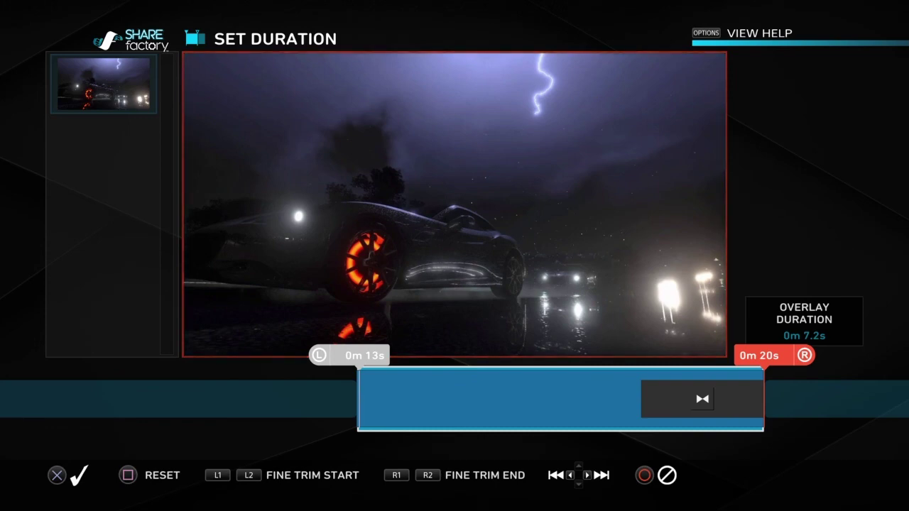
{"action": "key", "text": "Left"}
{"action": "key", "text": "Return"}
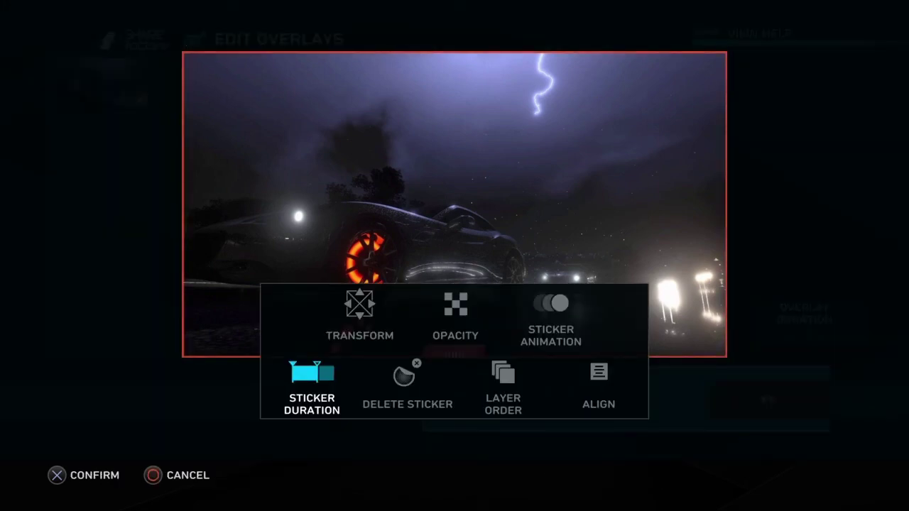
Step: Confirm the overlay's full-frame Transform and exit Edit Overlays to the main timeline
{"action": "key", "text": "Up"}
{"action": "key", "text": "Return"}
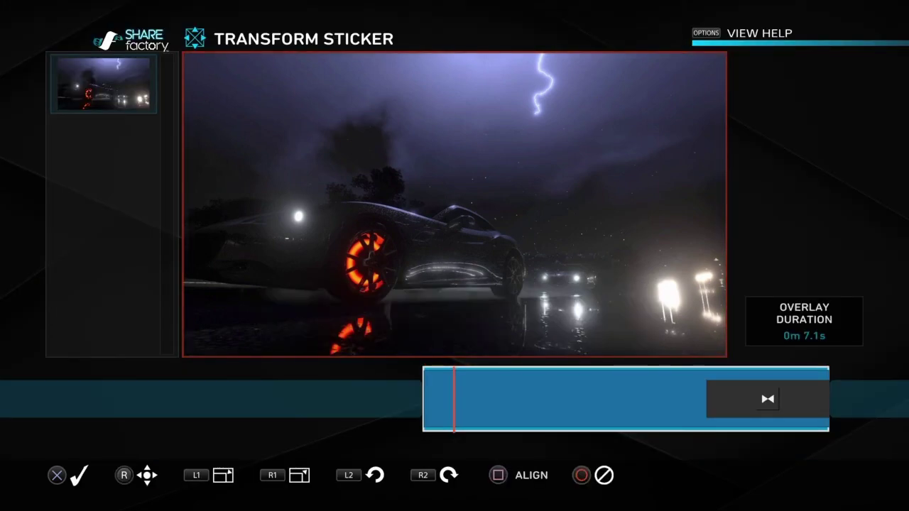
{"action": "key", "text": "Return"}
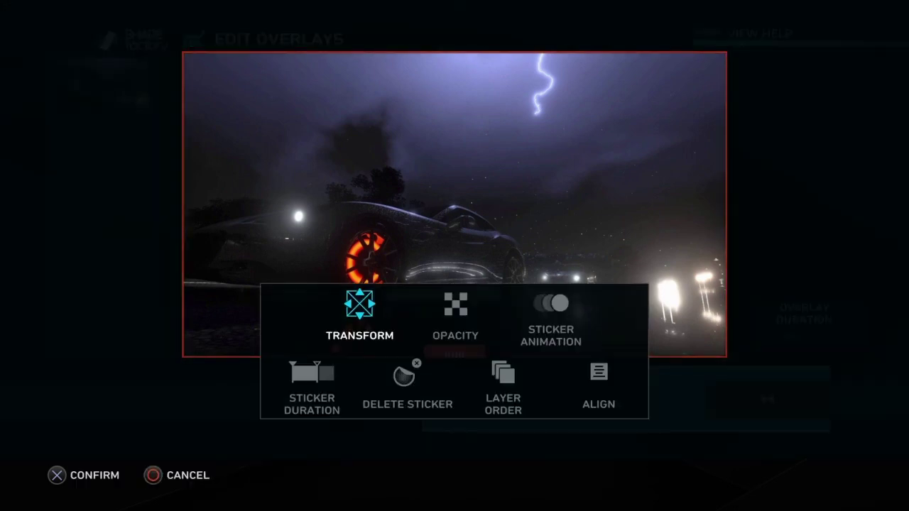
{"action": "key", "text": "Escape"}
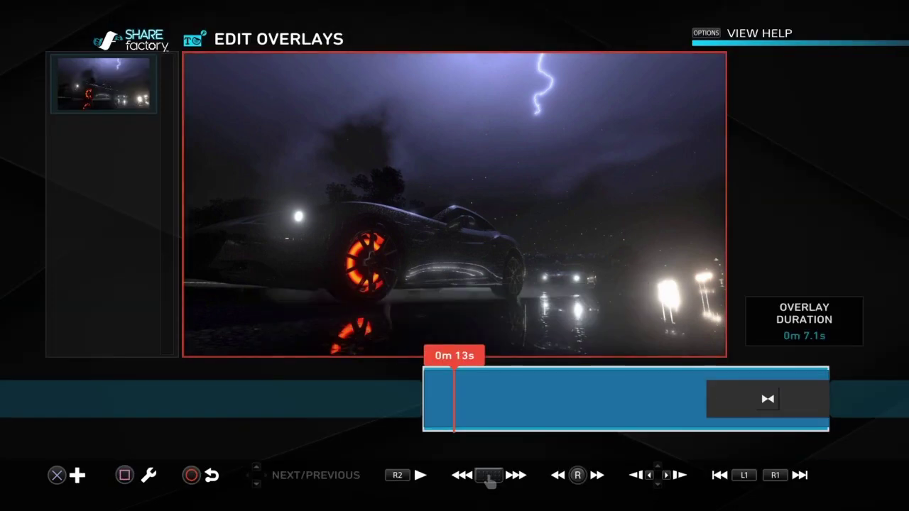
{"action": "key", "text": "Escape"}
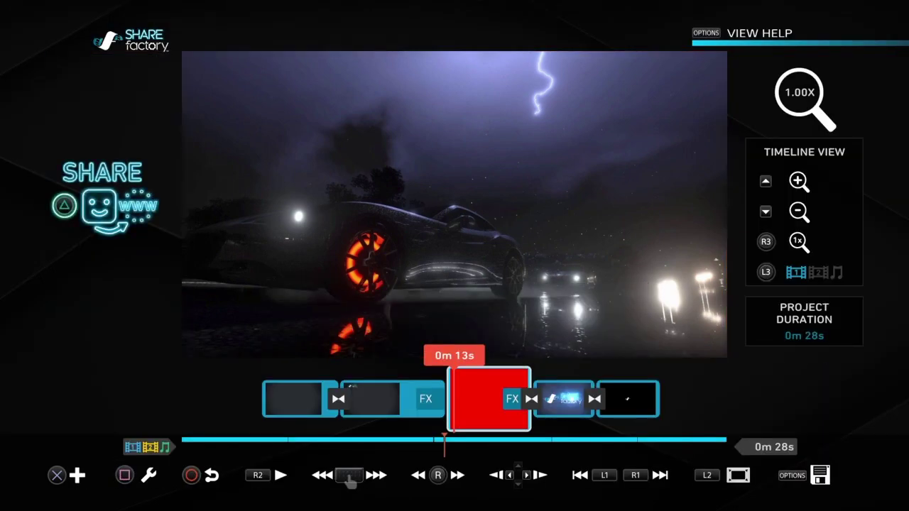